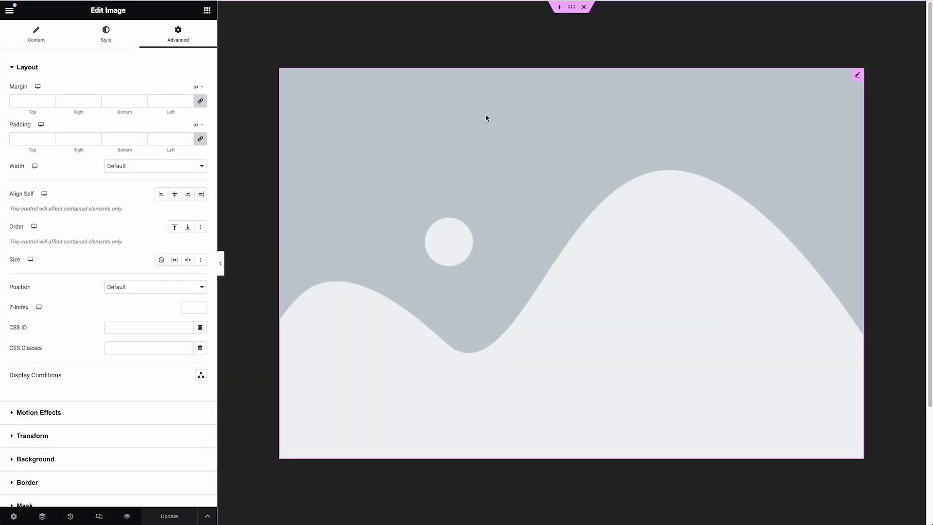
- Open the Elements panel and drag the Image widget onto the page
left_click(206, 10)
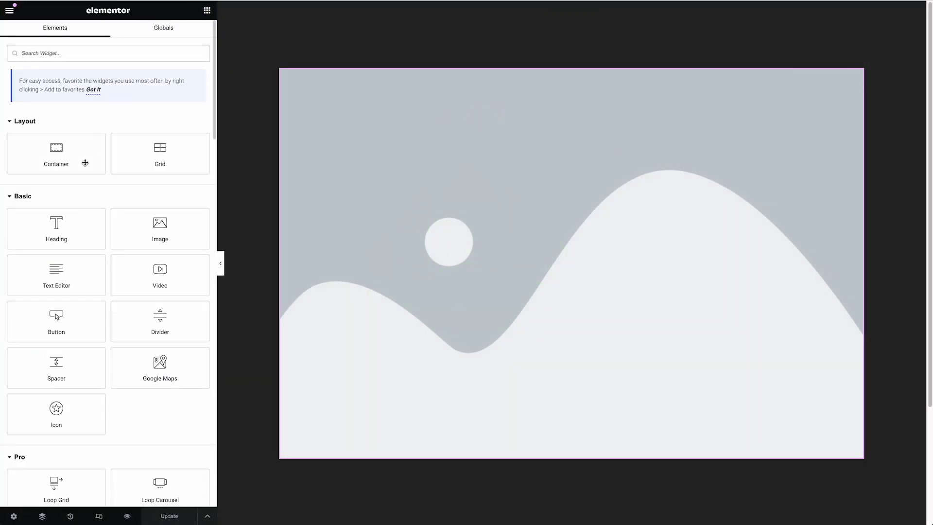
left_click_drag(145, 223, 158, 221)
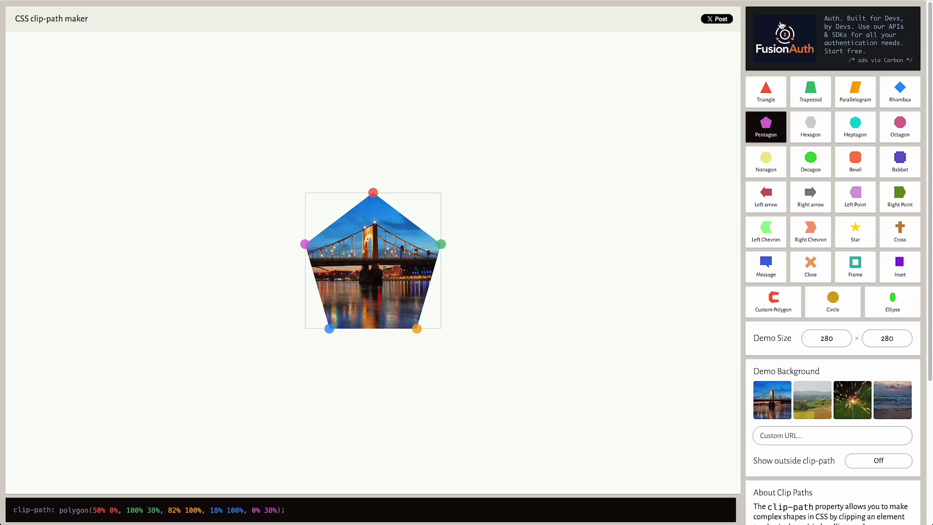
- Preview the demo photo clipped as a hexagon, trapezoid, heptagon and bevel
left_click(818, 128)
left_click(810, 95)
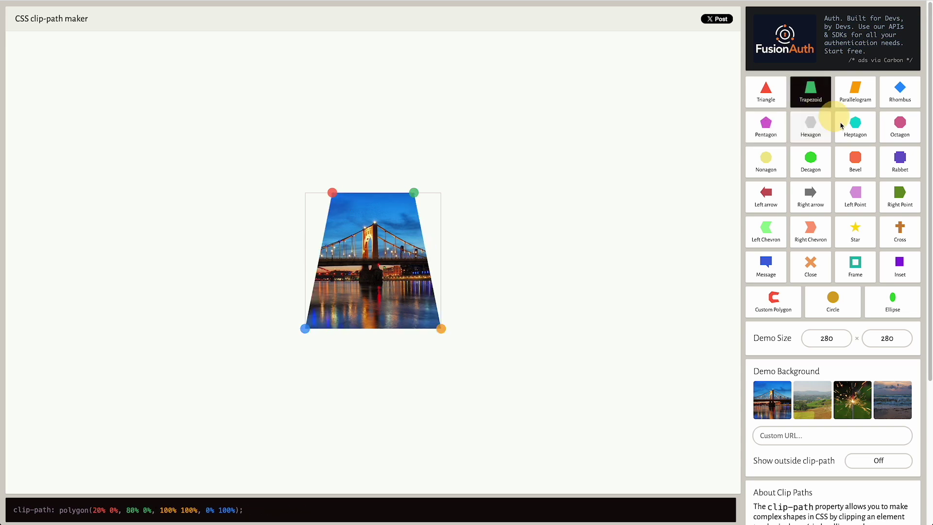
left_click(842, 125)
left_click(855, 160)
- Clip the demo photo to a pentagon and select its generated clip-path code
left_click_drag(406, 510, 176, 508)
left_click(423, 431)
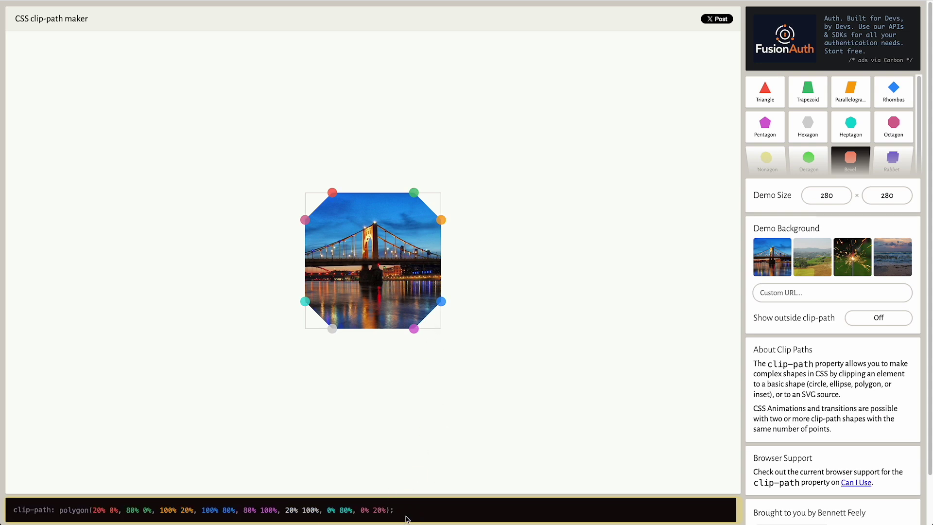
left_click_drag(407, 519, 35, 511)
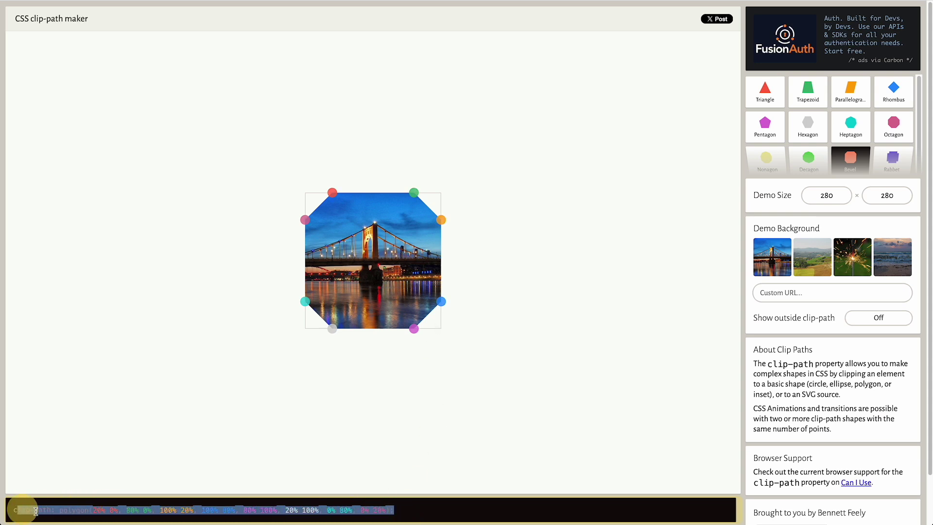
mouse_move(774, 99)
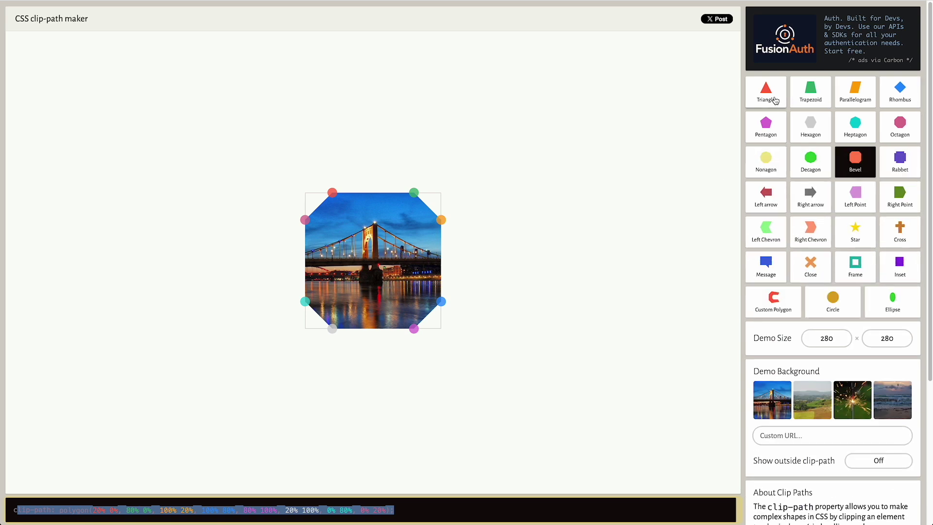
left_click(769, 135)
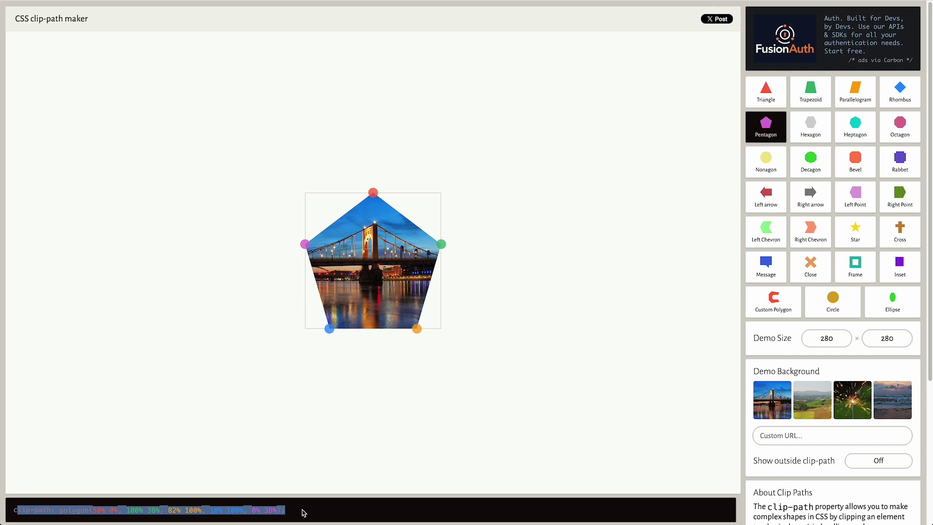
left_click_drag(304, 509, 10, 509)
key("ctrl+c")
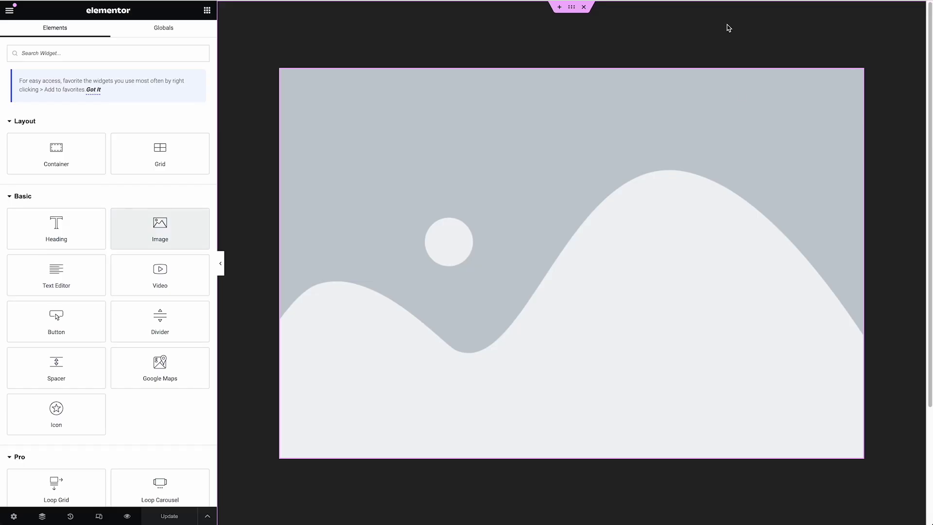
- Give the Image widget custom CSS 'selector {' containing the pasted pentagon clip-path rule
left_click(753, 112)
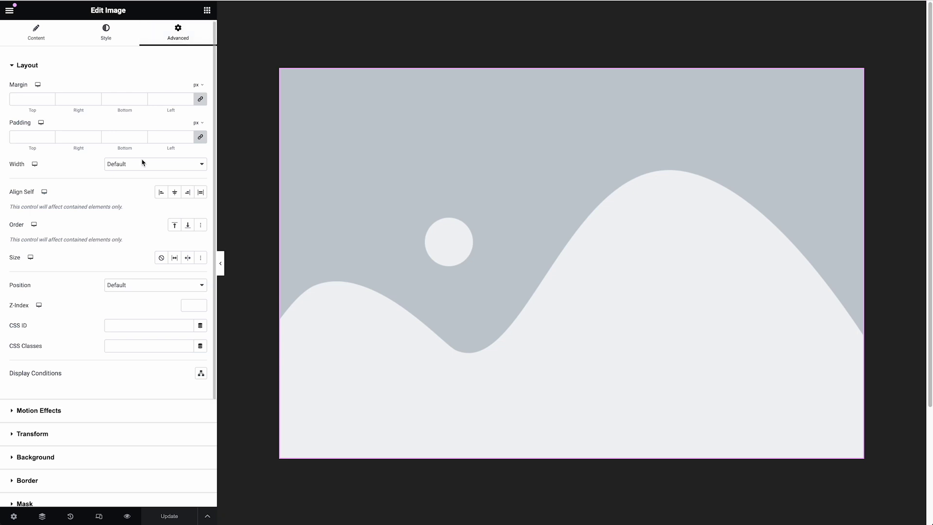
scroll(148, 160, "down", 3)
left_click(86, 436)
left_click(80, 325)
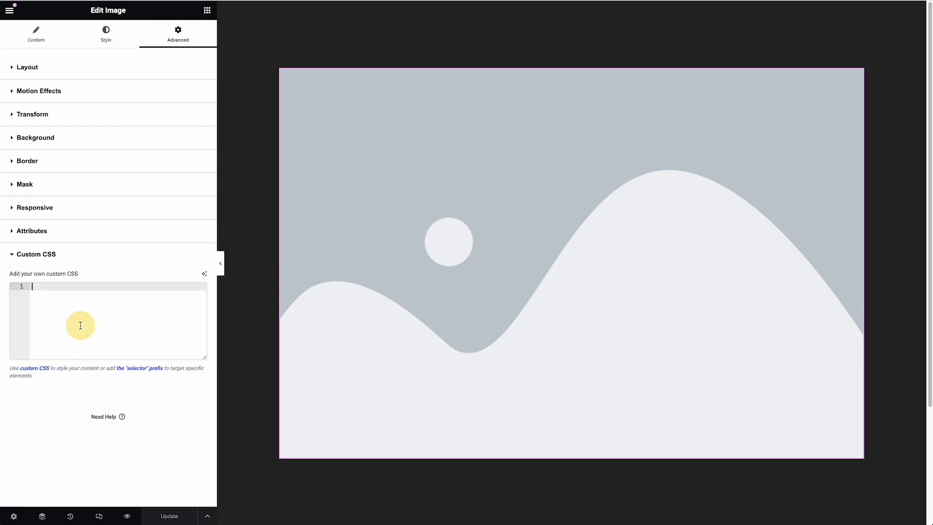
type("selector")
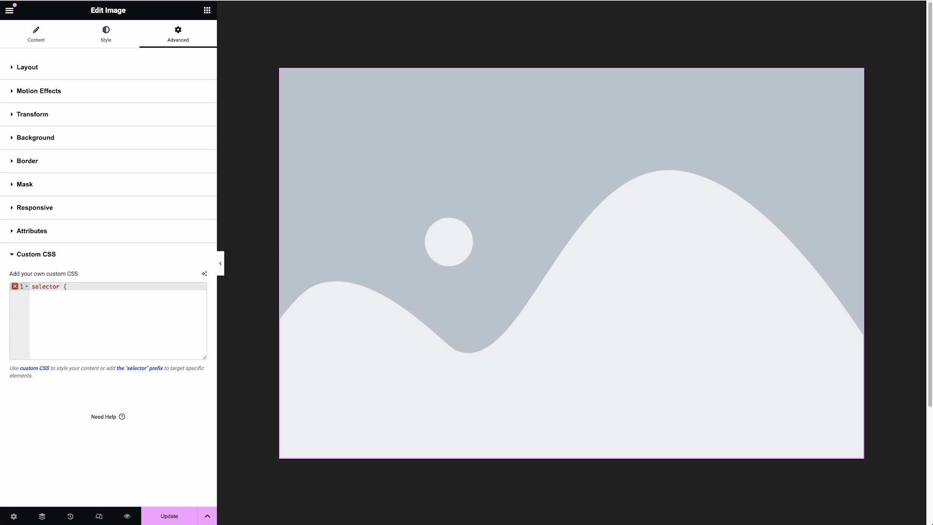
type(" {")
key("Return")
key("ctrl+v")
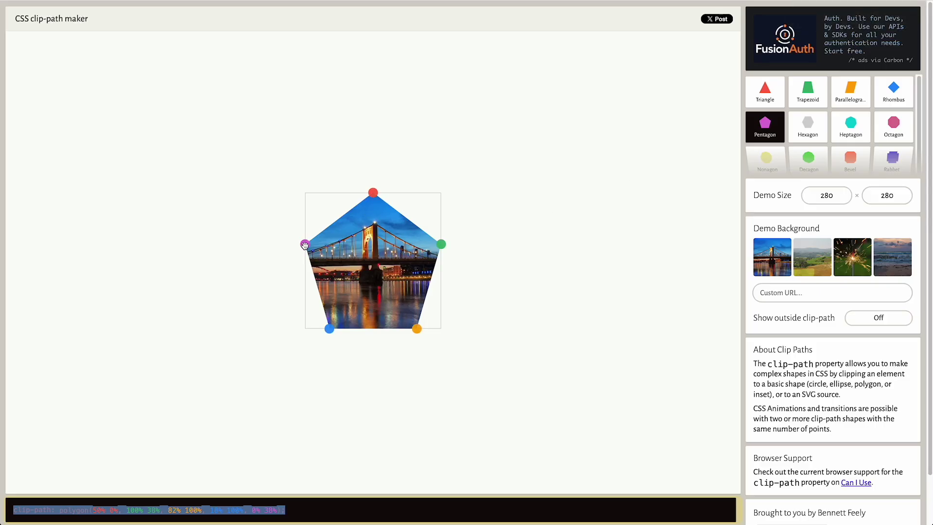
- Reshape the pentagon into a rectangle with a diagonally cut top-left corner and select its code
left_click_drag(304, 243, 284, 195)
left_click_drag(440, 243, 466, 182)
left_click_drag(416, 328, 481, 327)
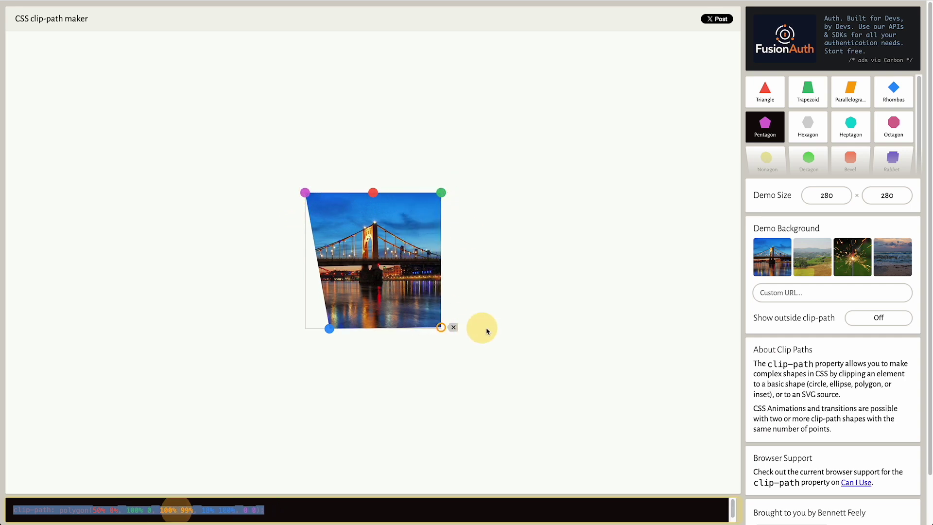
mouse_move(330, 330)
left_mouse_down()
mouse_move(287, 337)
mouse_move(314, 326)
left_mouse_up()
left_click_drag(304, 192, 305, 233)
left_click_drag(372, 192, 340, 193)
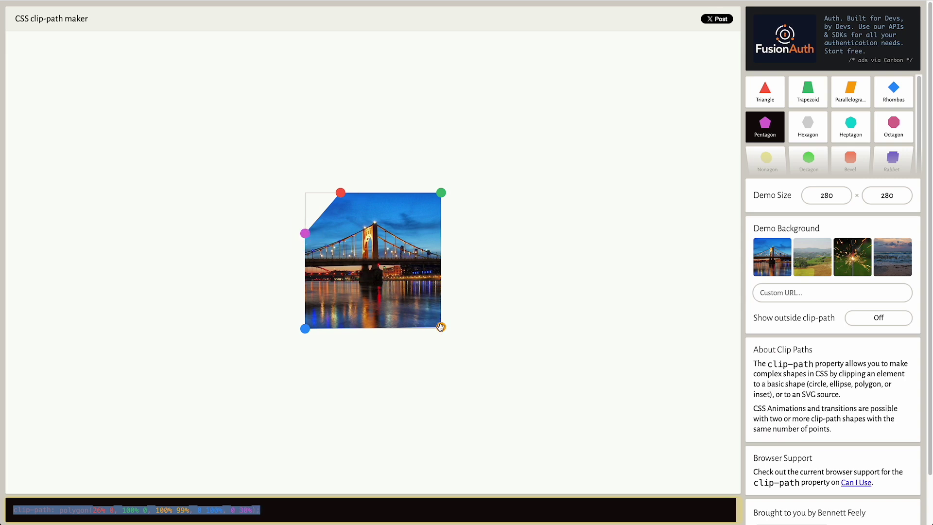
left_click_drag(441, 326, 442, 329)
left_click(440, 192)
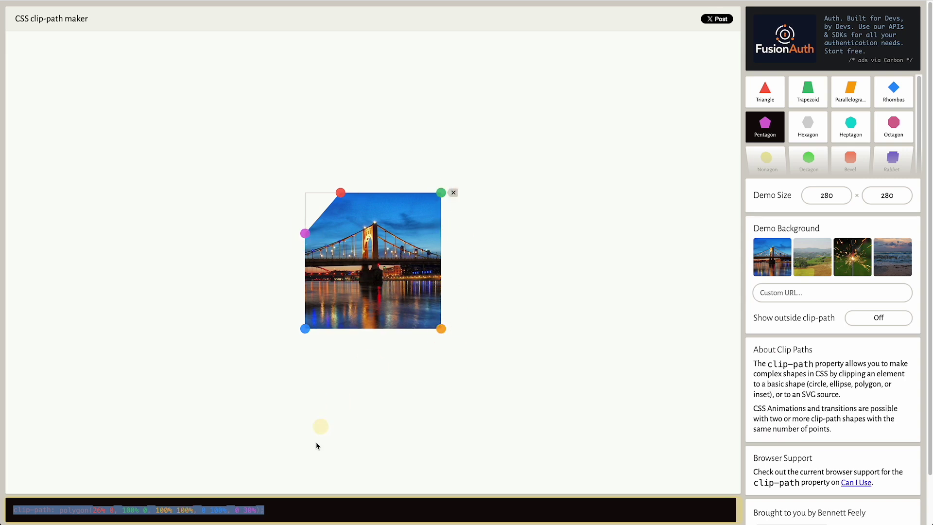
left_click(400, 510)
key("ctrl+c")
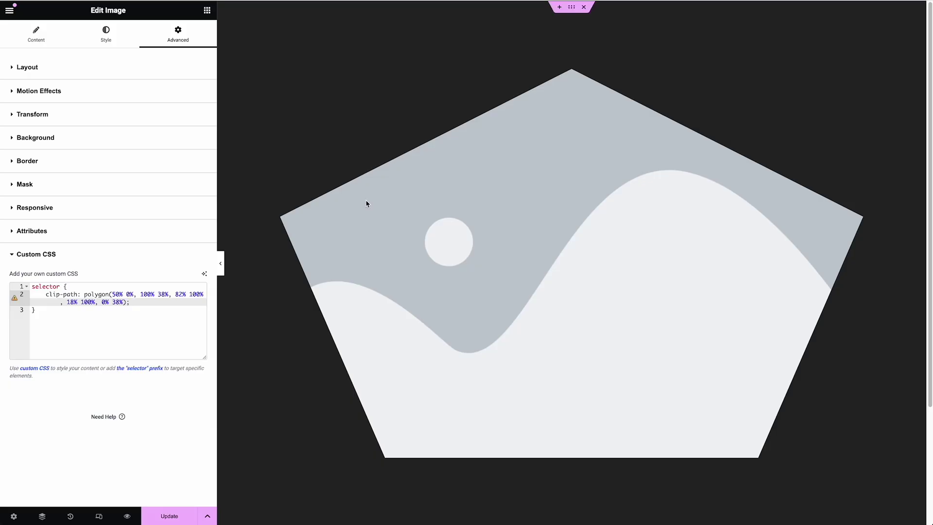
- Replace the pentagon clip-path declaration on line 2 with the cut-corner polygon
left_click_drag(130, 302, 43, 295)
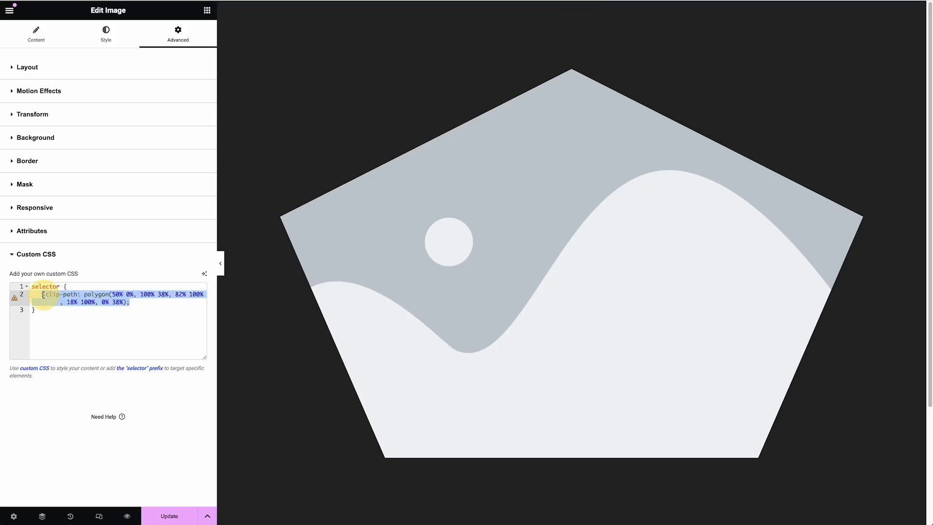
key("ctrl+v")
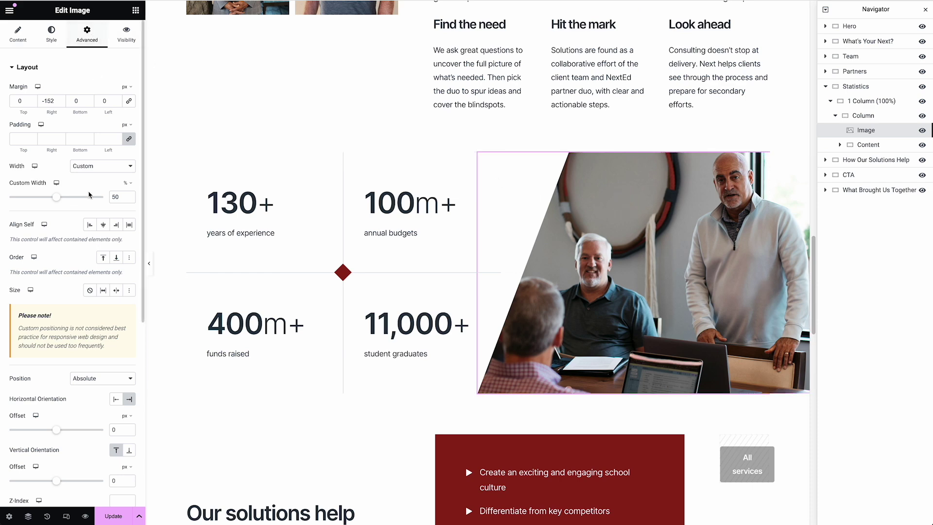
- Expand the statistics photo's Custom CSS and highlight its clip-path declaration on line 6
scroll(88, 218, "down", 8)
left_click(62, 441)
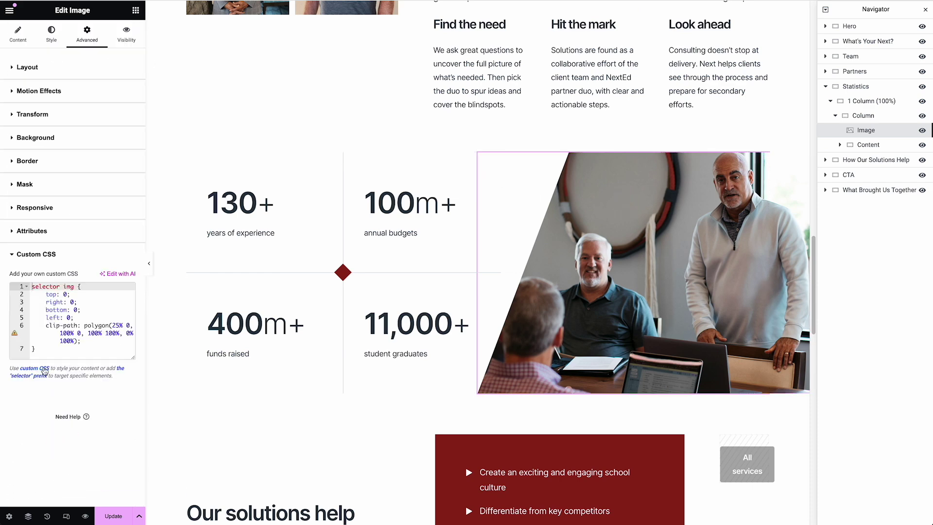
left_click_drag(84, 325, 27, 300)
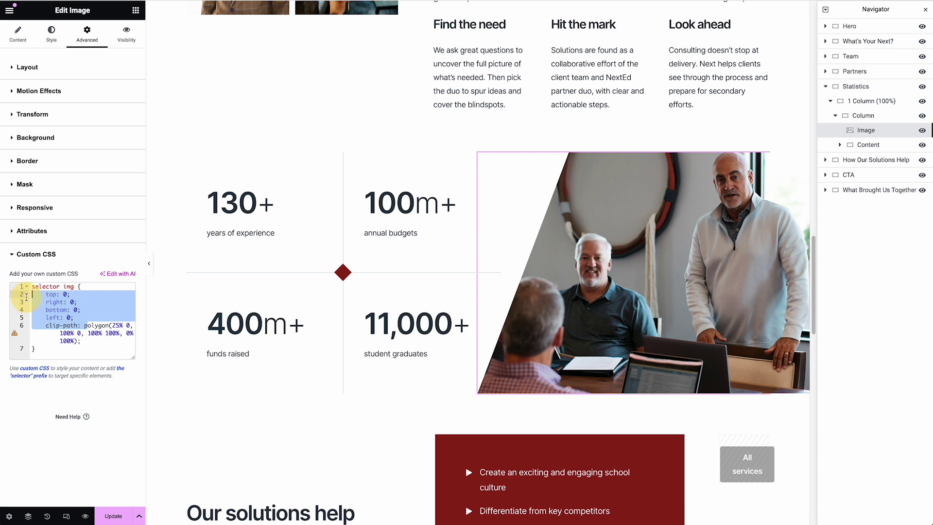
left_click(48, 310)
left_click_drag(85, 341, 48, 328)
key("ctrl+c")
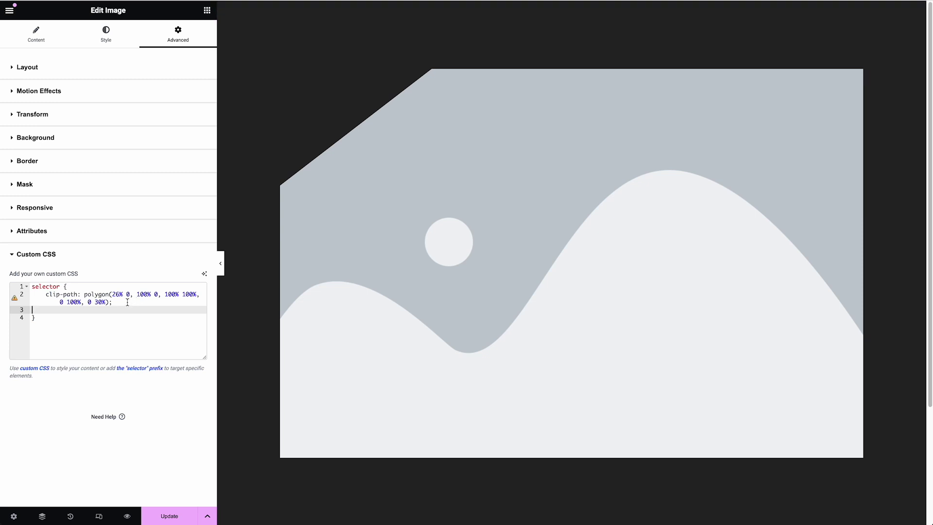
- Apply clip-path polygon(25% 0, 100% 0, 100% 100%, 0% 100%), then delete all custom CSS
left_click_drag(112, 302, 46, 295)
key("ctrl+v")
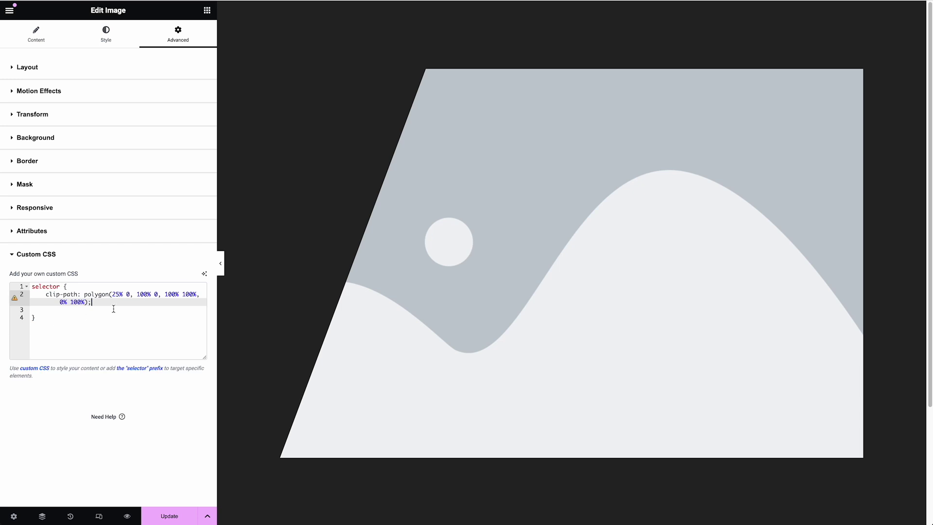
left_click(97, 329)
key("ctrl+a")
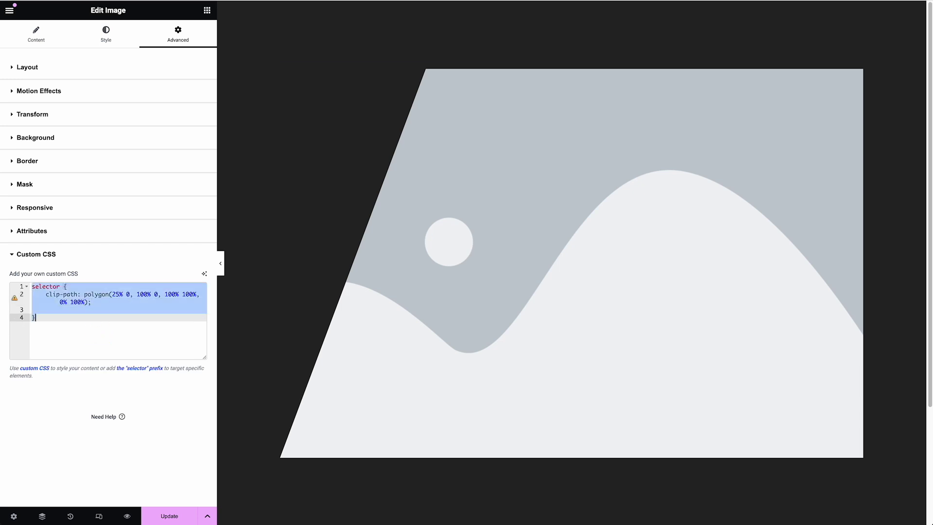
key("BackSpace")
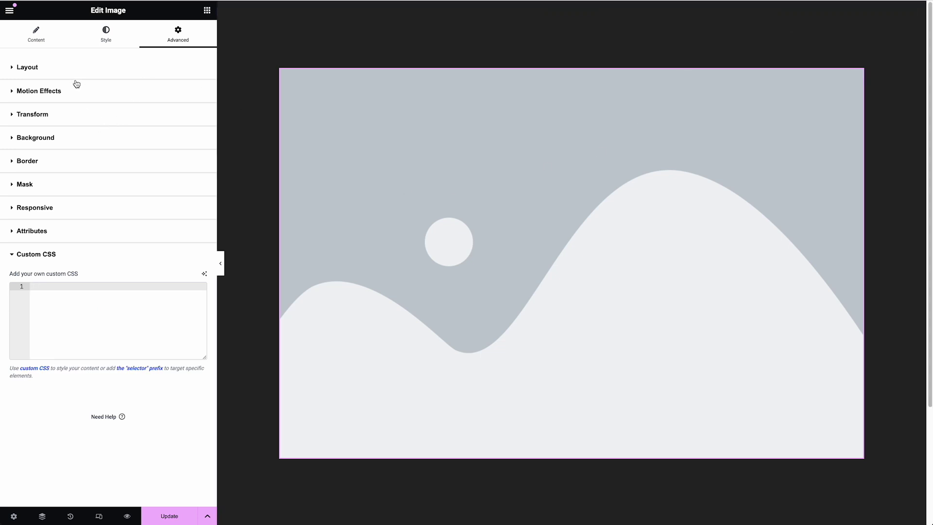
- Turn on the image mask and apply the Sketch shape
left_click(67, 188)
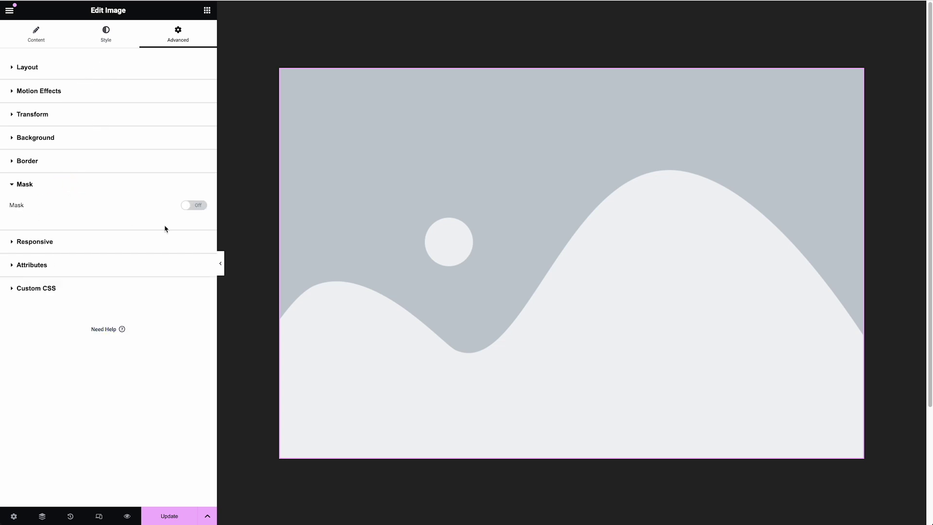
left_click(195, 206)
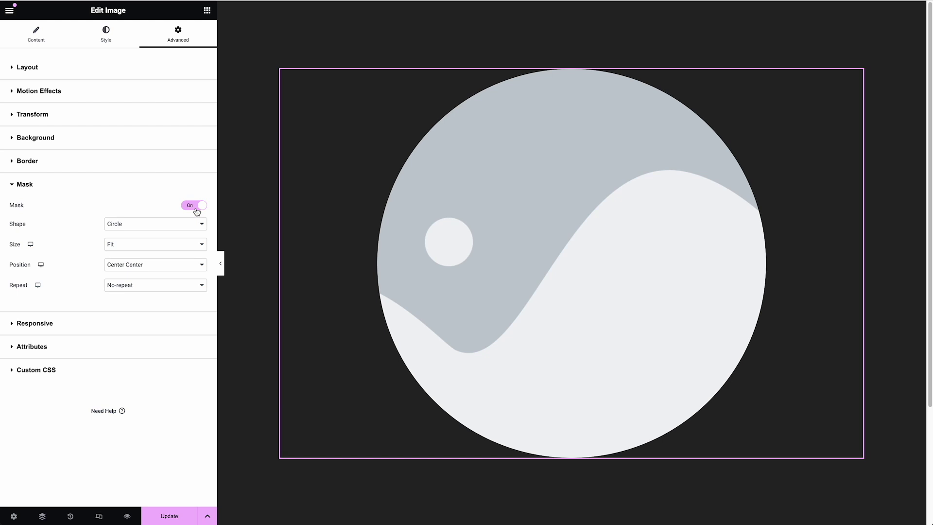
left_click(183, 224)
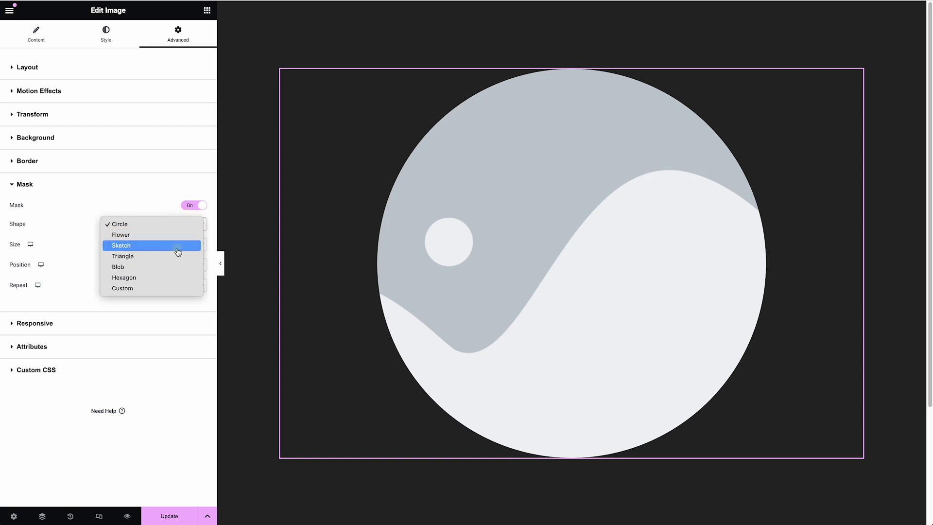
left_click(178, 251)
- Try the Triangle and Hexagon mask shapes, then set the shape to Custom
left_click(172, 228)
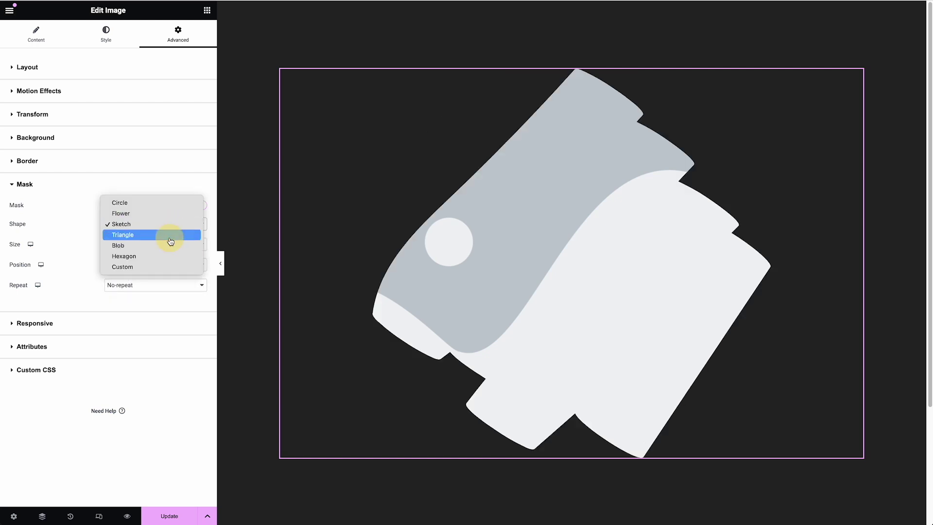
left_click(171, 238)
left_click(167, 225)
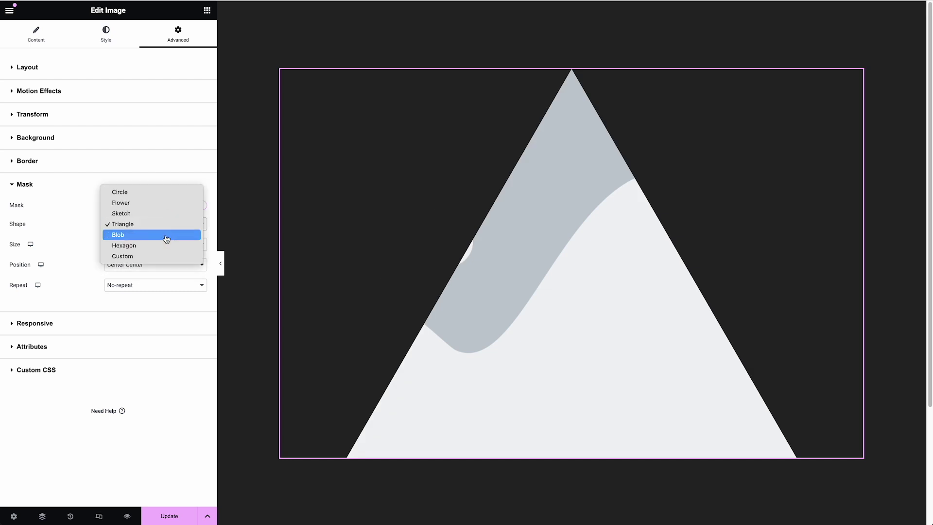
left_click(166, 247)
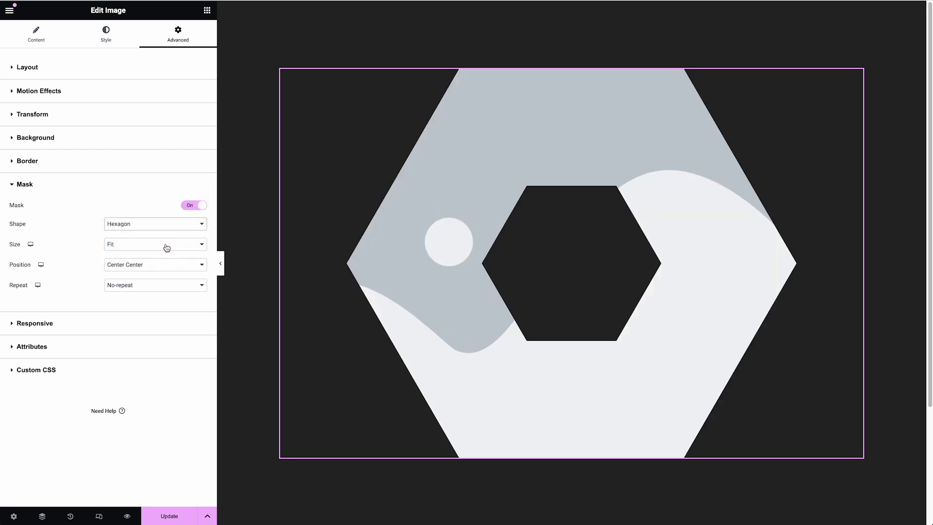
left_click(166, 225)
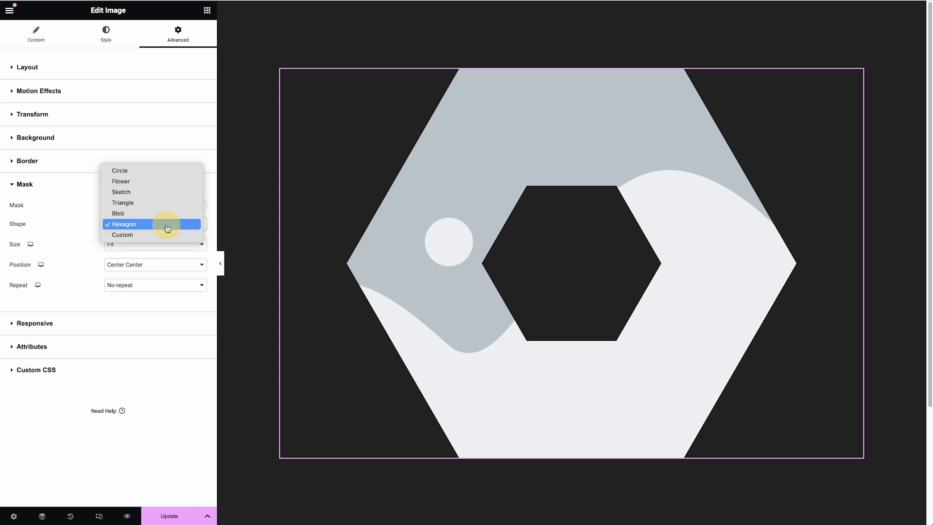
left_click(125, 235)
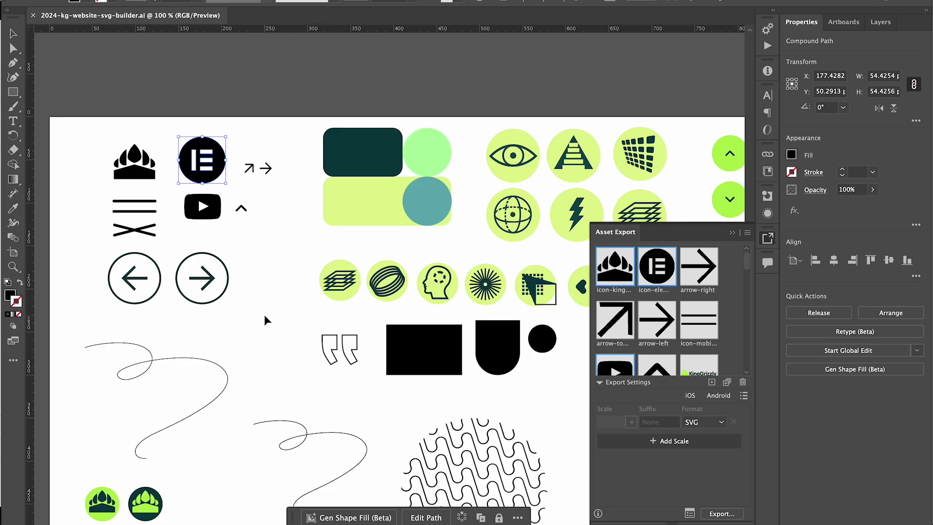
- Review the E and crown icons and their Asset Export setup in Illustrator
scroll(424, 284, "down", 2)
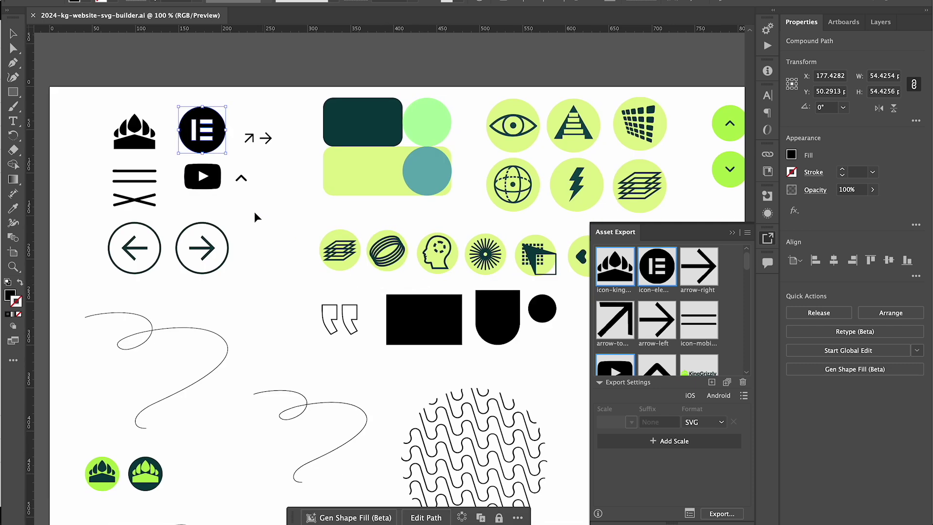
left_click(141, 144)
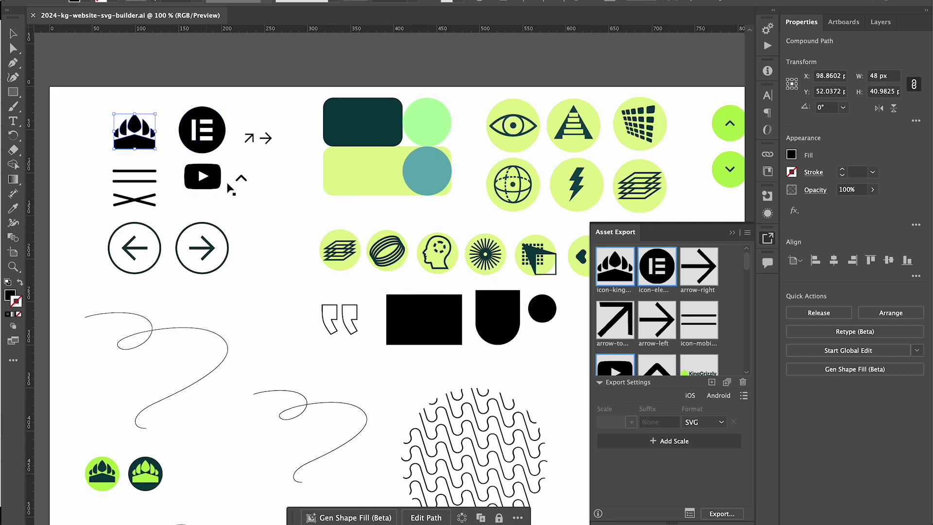
scroll(682, 299, "down", 4)
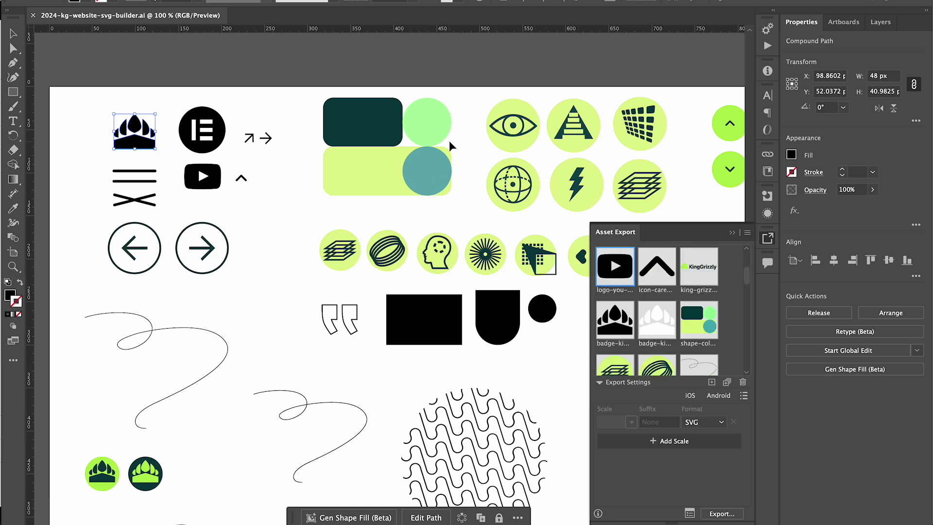
key("super+Tab")
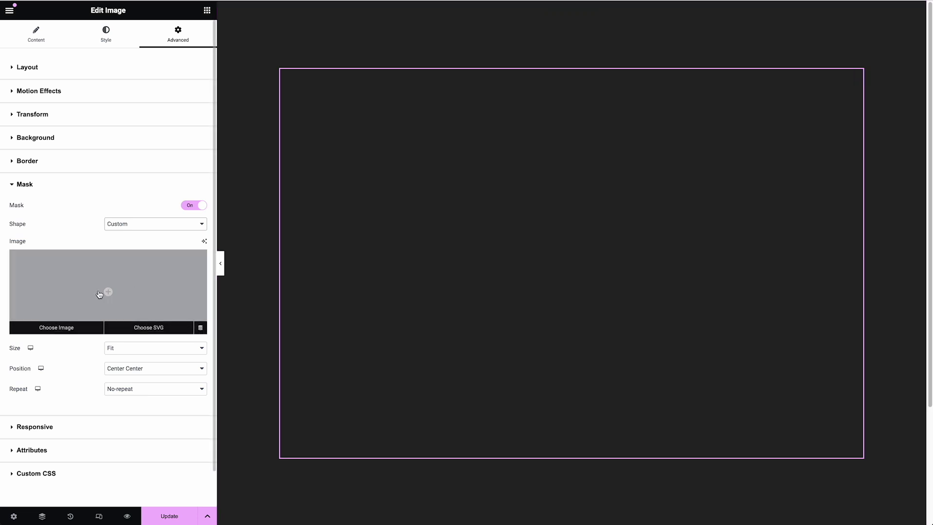
- Pick icon-elementor.svg from the Media Library as the image's custom mask
left_click(159, 328)
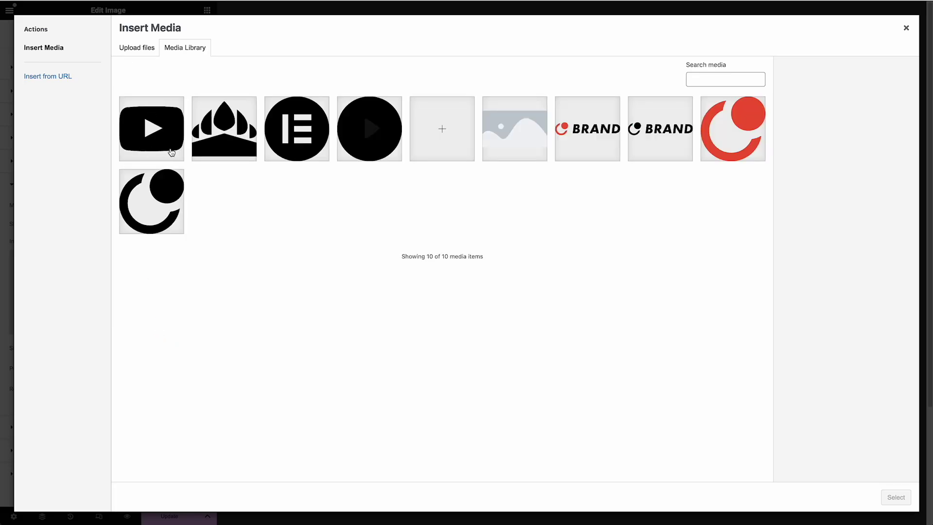
left_click(294, 129)
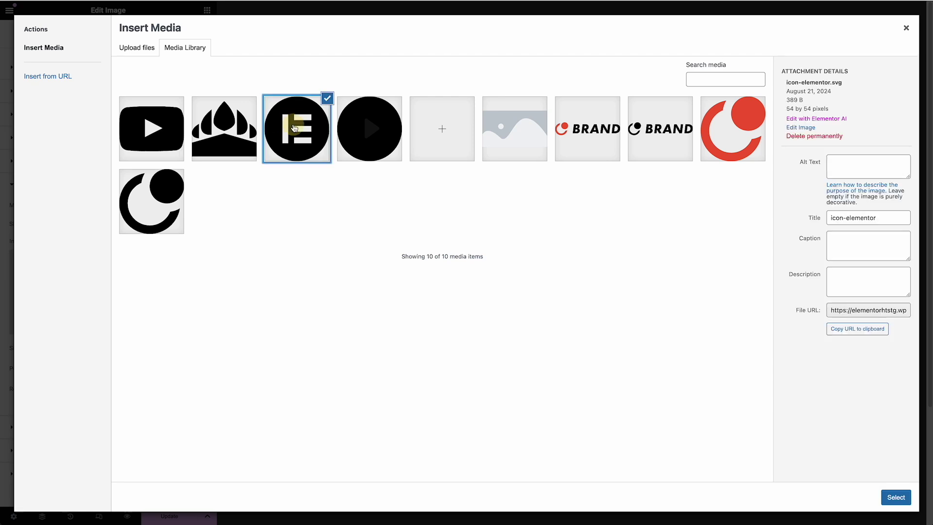
left_click(896, 496)
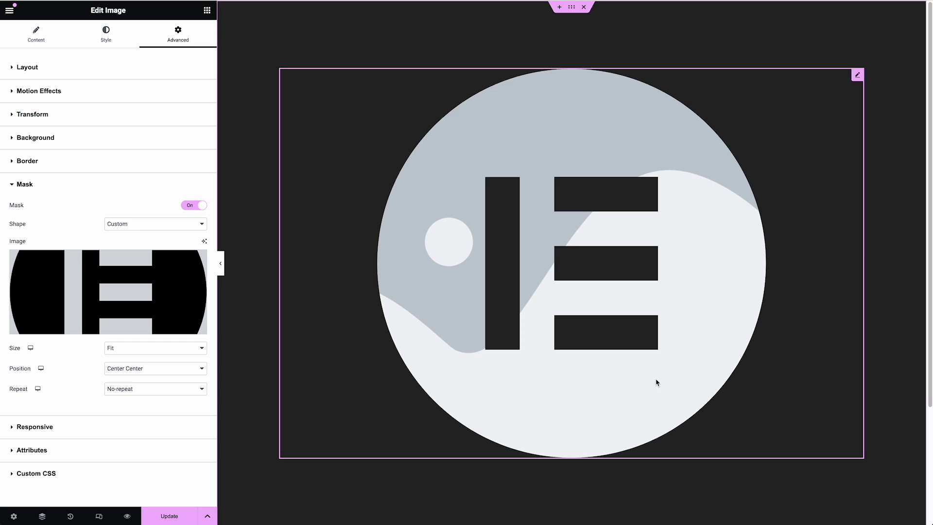
left_click(36, 33)
- Replace the placeholder with the purple subway photo tutorial-10.jpg, then select the container
left_click(85, 115)
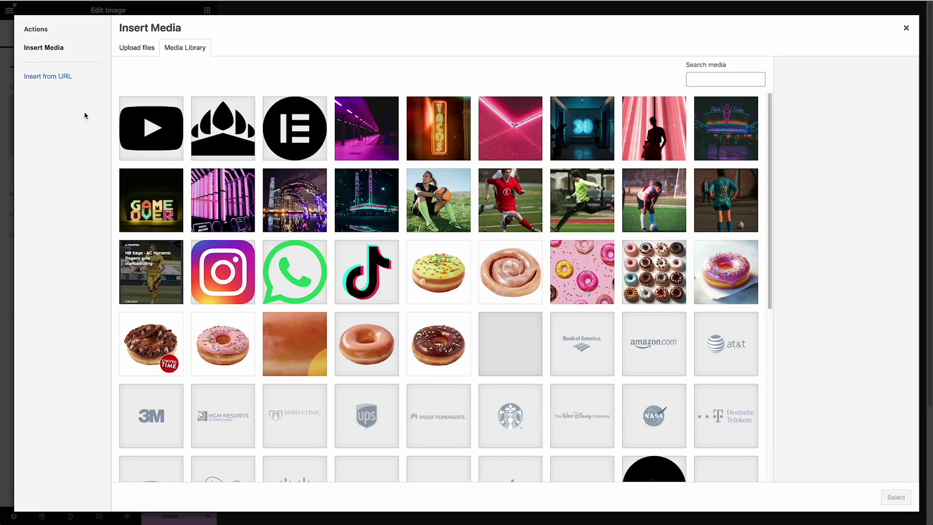
left_click(375, 123)
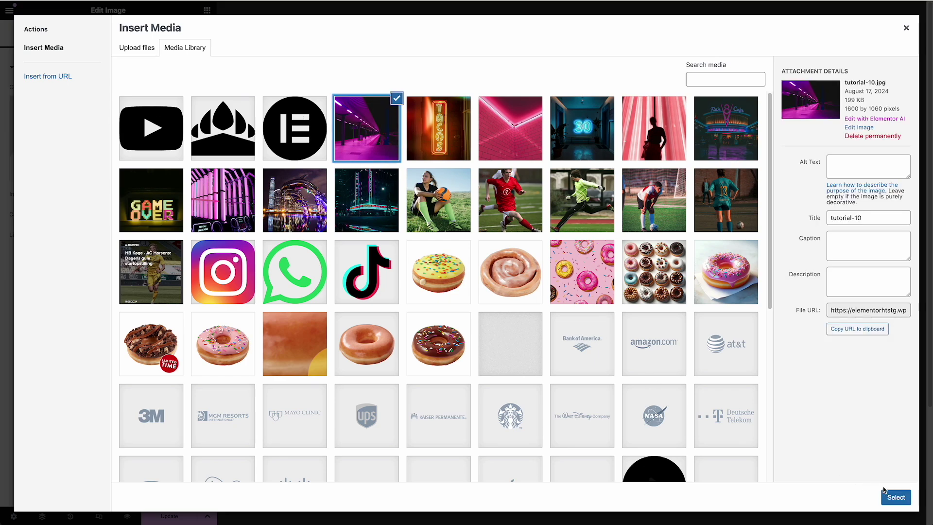
left_click(895, 497)
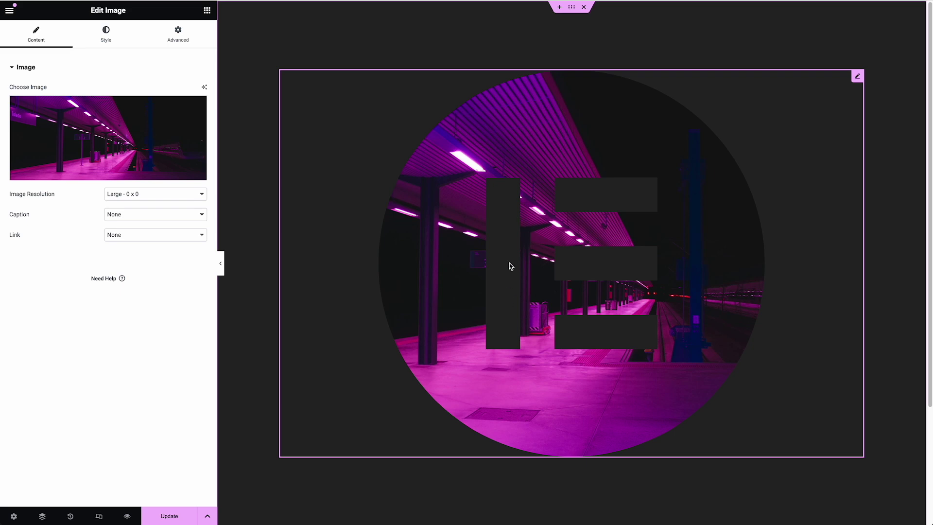
left_click(571, 6)
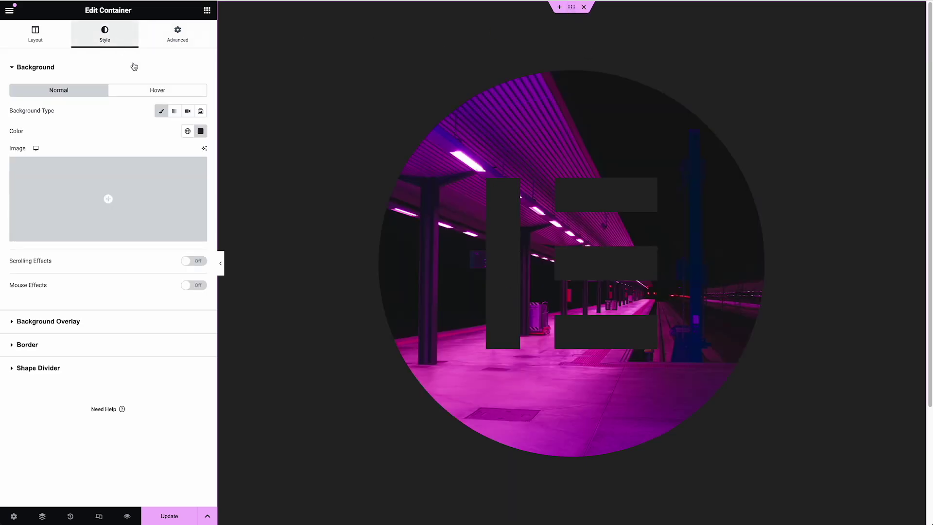
- Recolour the container background from dark grey to a light pink shade
left_click(200, 130)
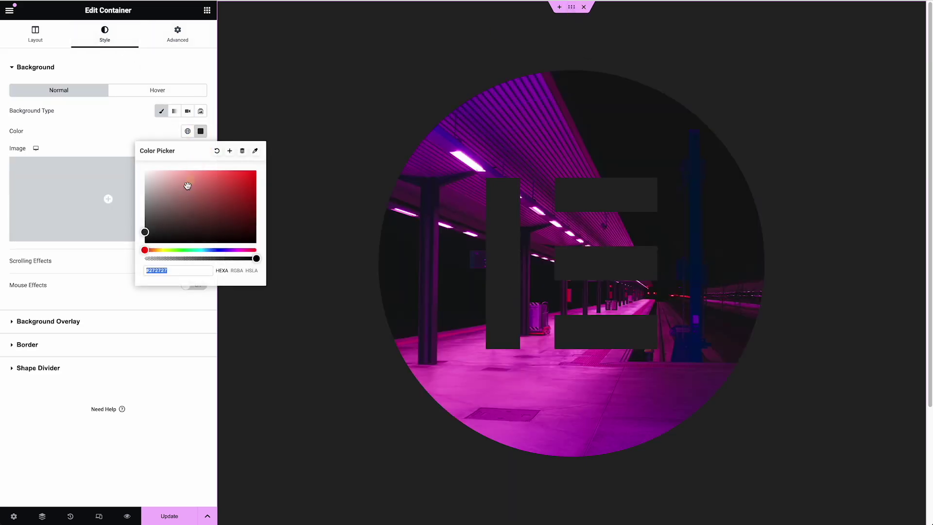
left_click(241, 234)
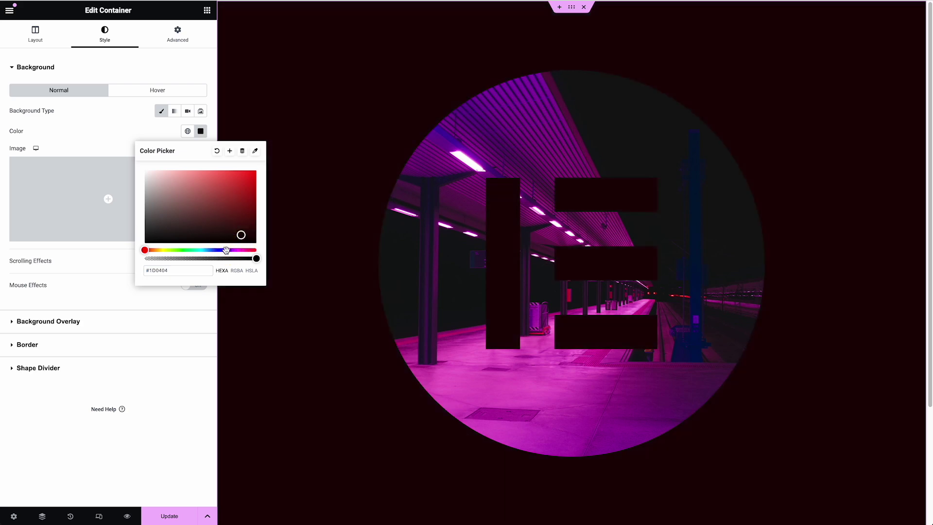
left_click_drag(226, 250, 235, 249)
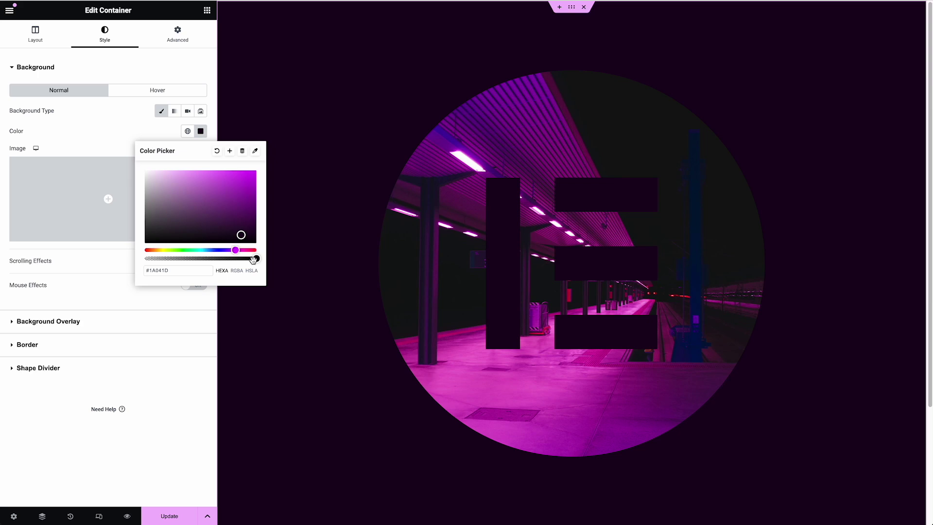
left_click_drag(240, 234, 239, 229)
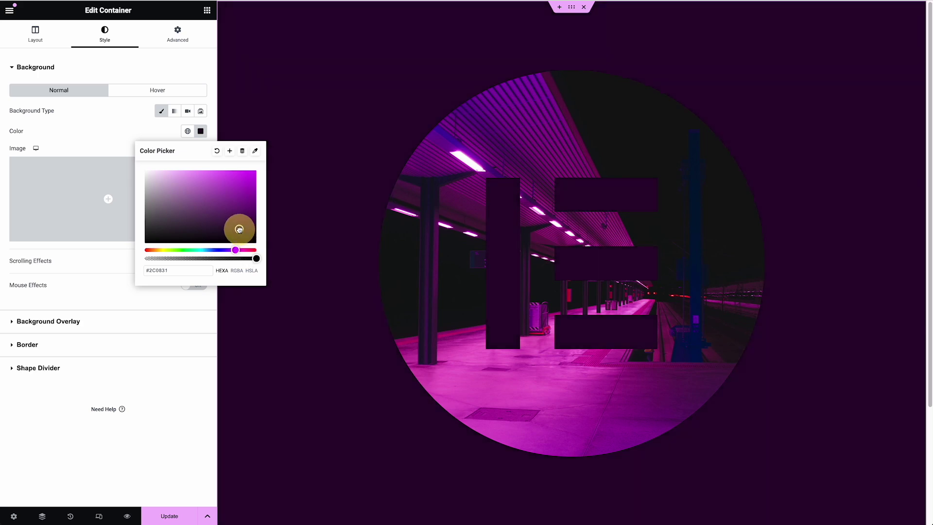
mouse_move(168, 214)
left_mouse_down()
mouse_move(156, 196)
mouse_move(150, 238)
mouse_move(167, 198)
mouse_move(131, 162)
mouse_move(189, 167)
mouse_move(181, 170)
left_mouse_up()
left_click(194, 419)
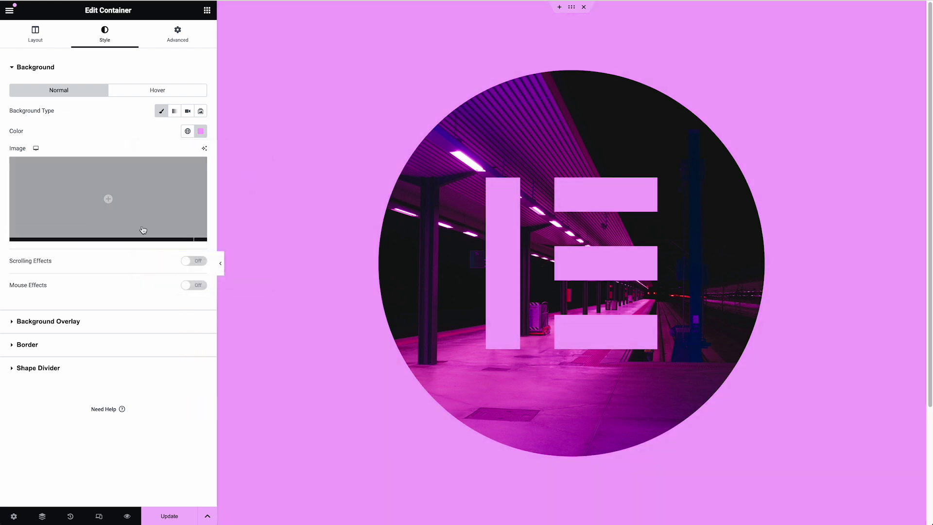
- Change the image's Advanced mask shape to the icon-king-grizzly SVG
left_click(453, 222)
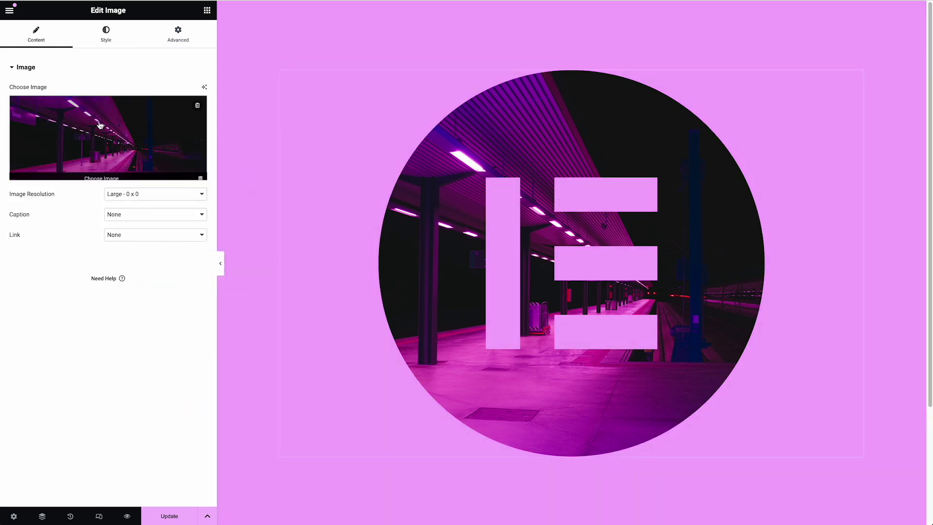
left_click(106, 34)
left_click(157, 30)
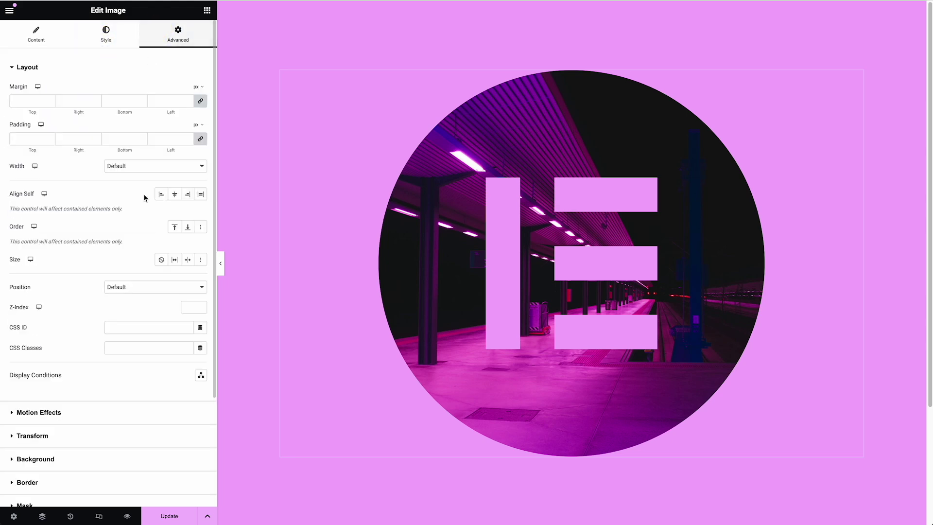
scroll(108, 340, "down", 1)
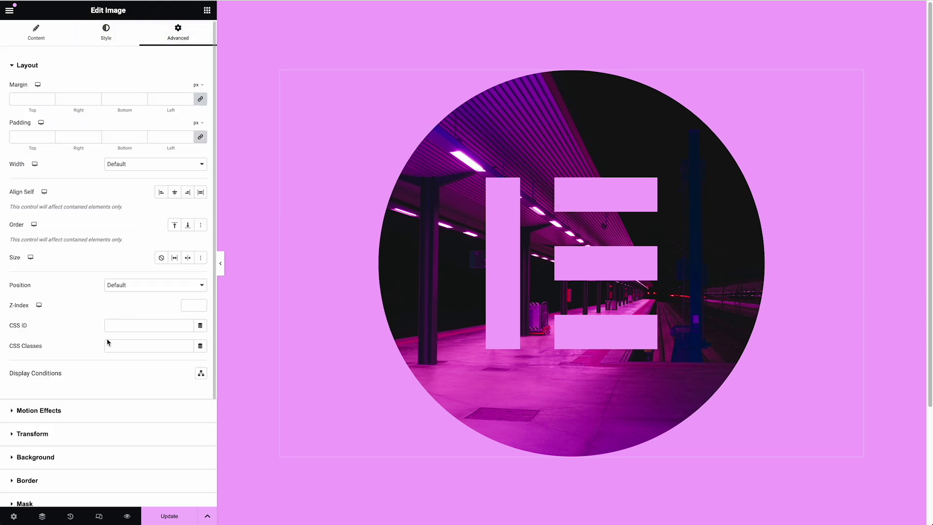
left_click(60, 502)
left_click(161, 328)
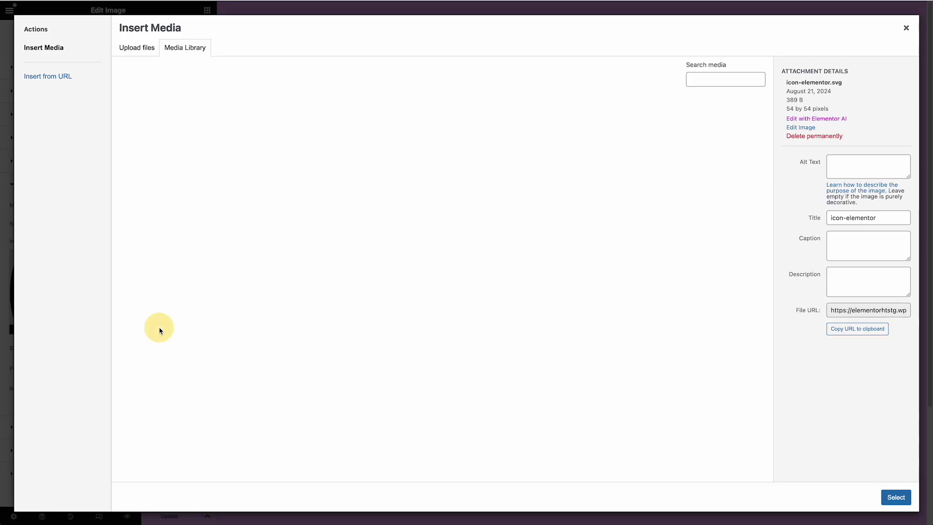
left_click(219, 136)
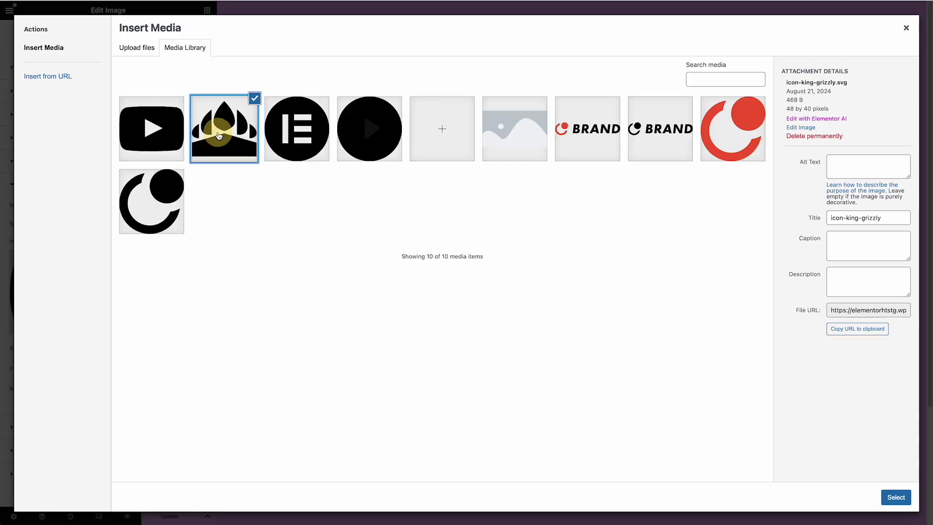
left_click(896, 500)
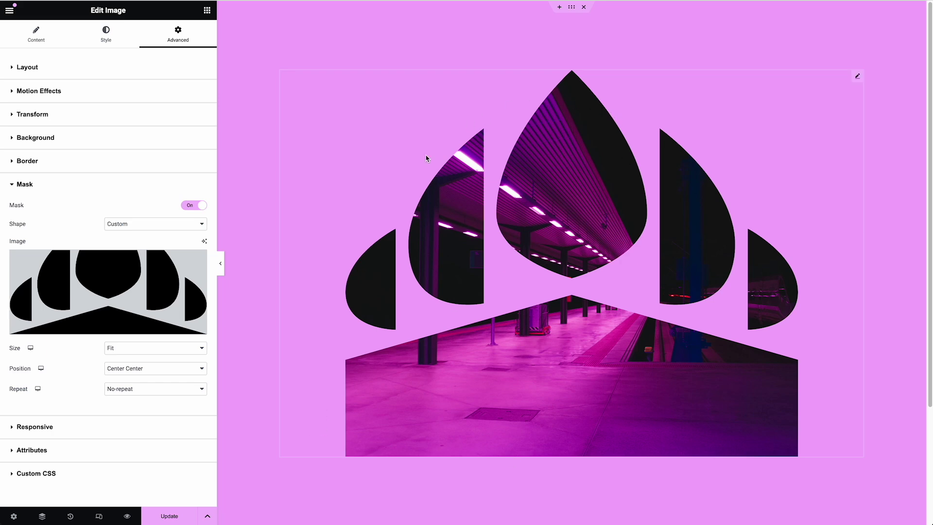
mouse_move(122, 292)
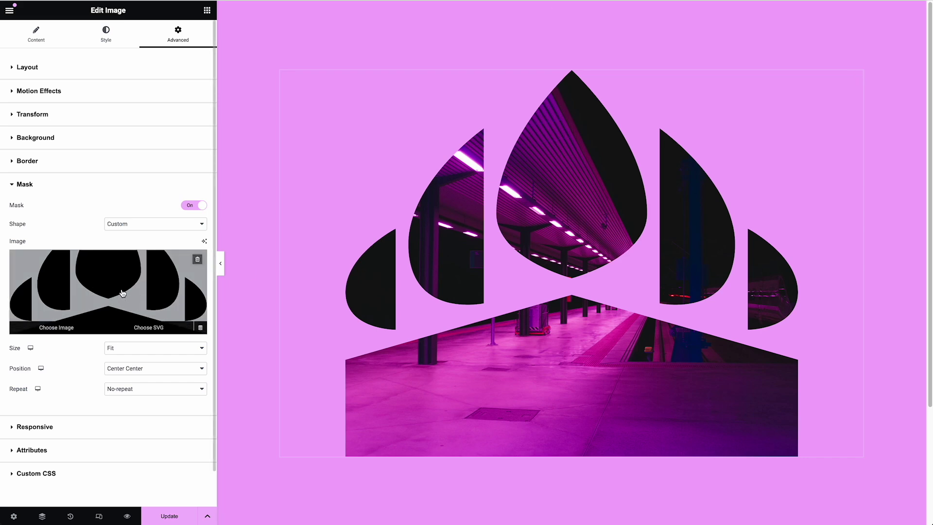